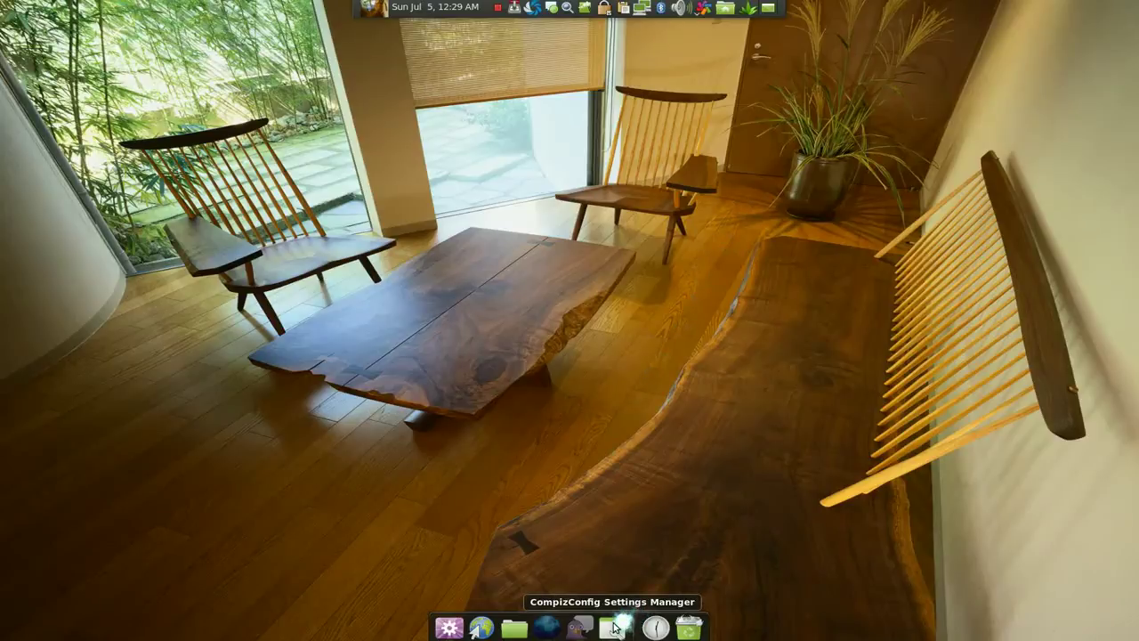
- Launch CompizConfig Settings Manager and find the Opacity, Brightness and Saturation plugin under Accessibility
left_click(612, 629)
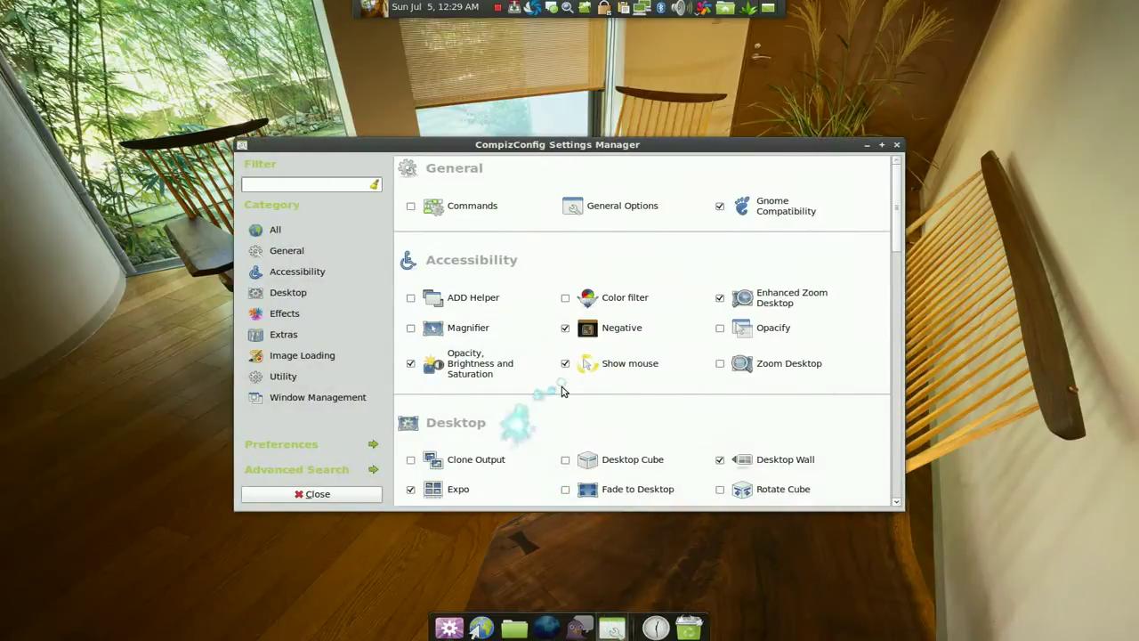
scroll(461, 370, "up", 3)
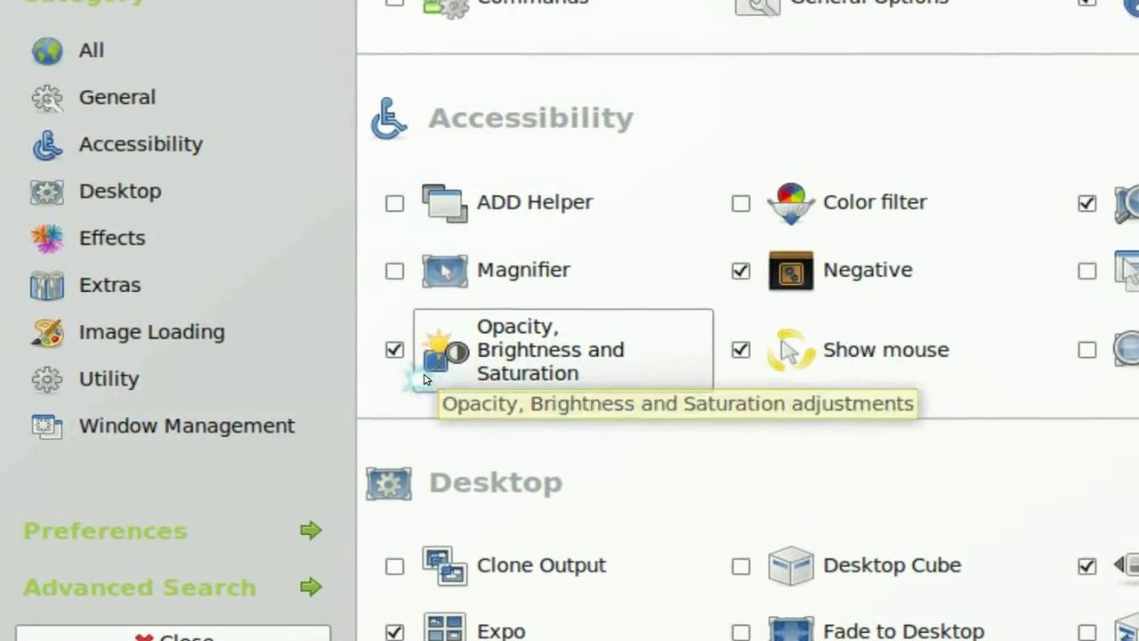
scroll(424, 380, "down", 3)
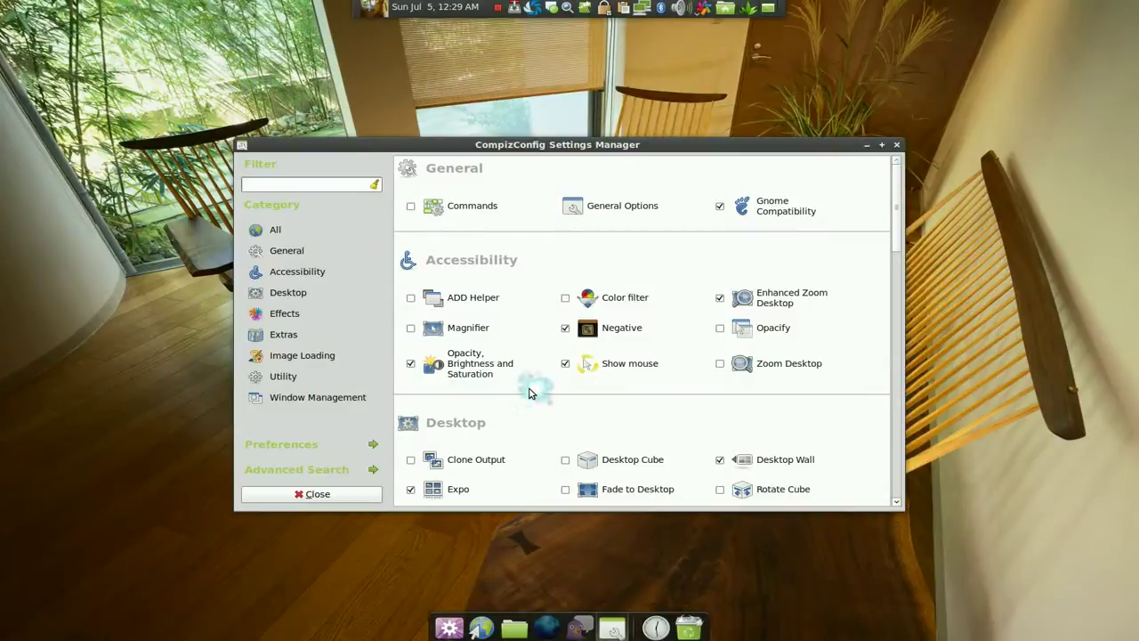
- Fade the settings window until it is nearly transparent and bring it back to full opacity
scroll(530, 392, "down", 9)
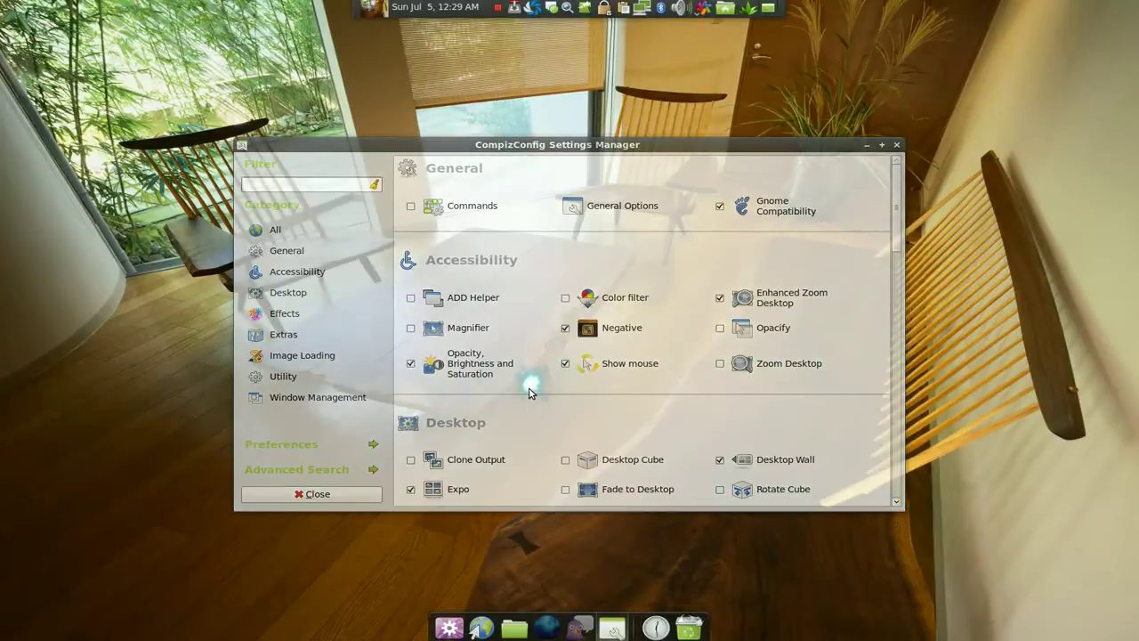
scroll(529, 392, "up", 9)
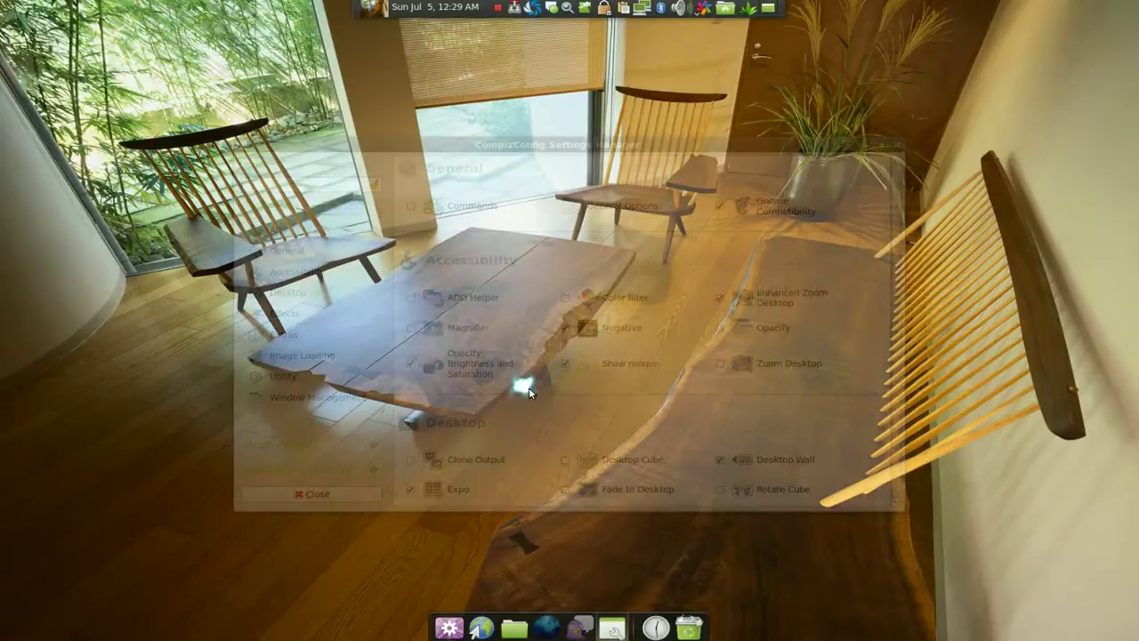
scroll(523, 365, "up", 2)
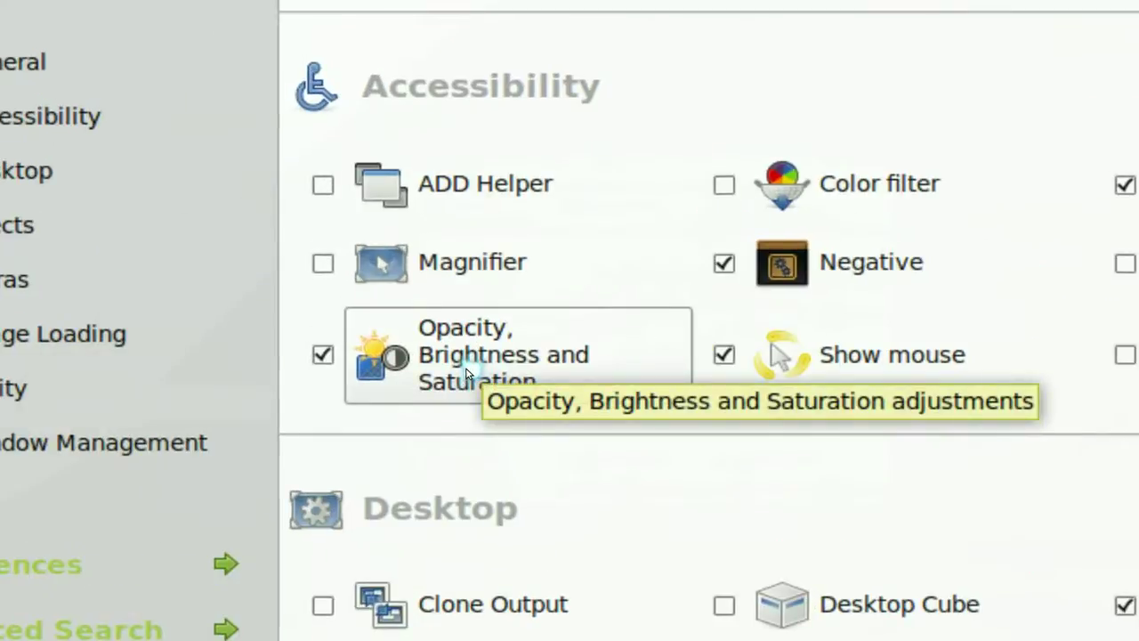
- Open the Opacity, Brightness and Saturation plugin's settings and check how transparent the desktop's main menu is
left_click(469, 369)
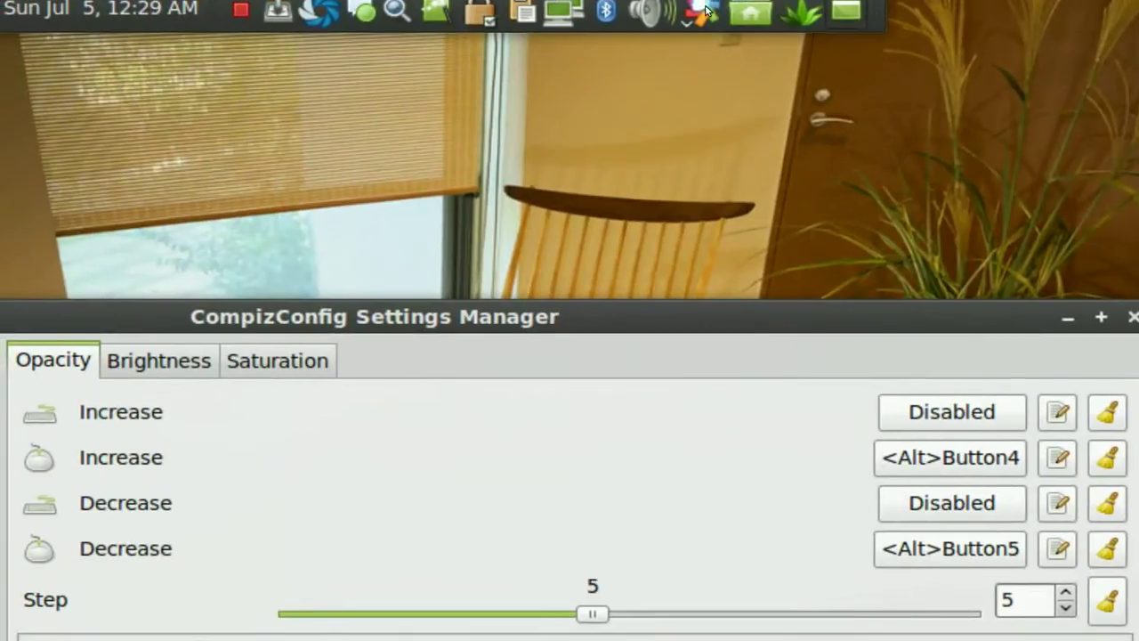
left_click(703, 10)
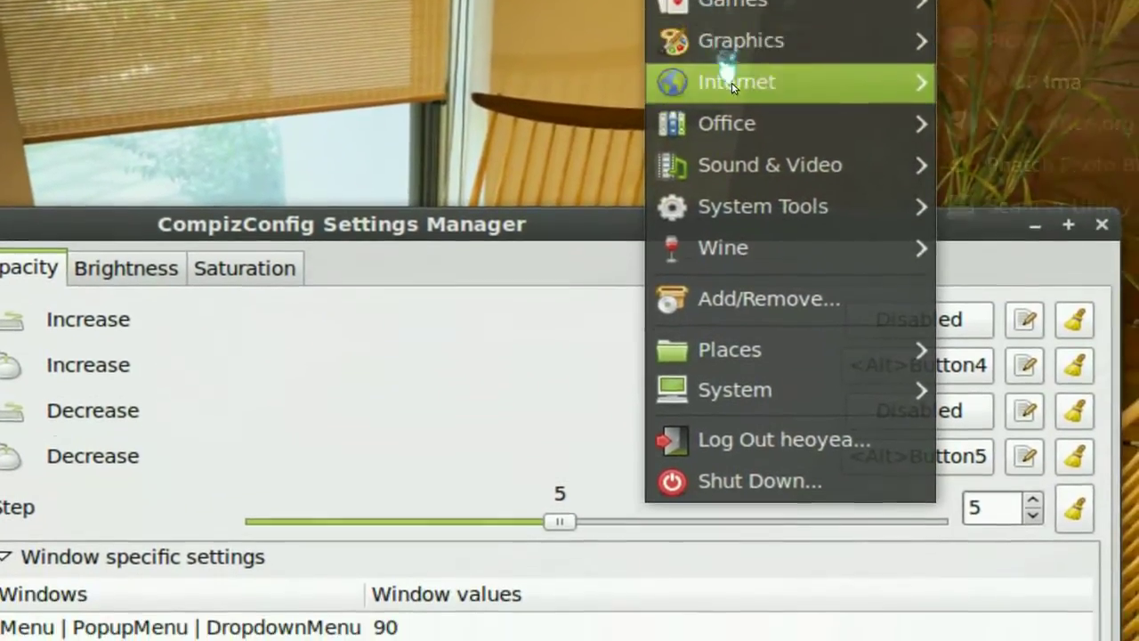
mouse_move(764, 237)
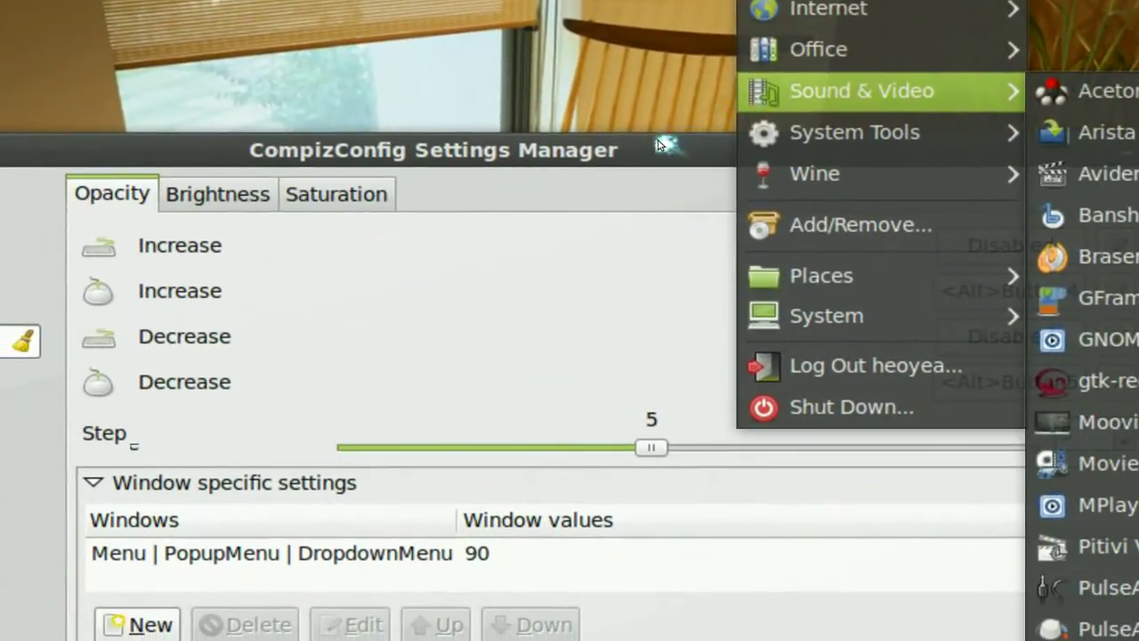
left_click(572, 185)
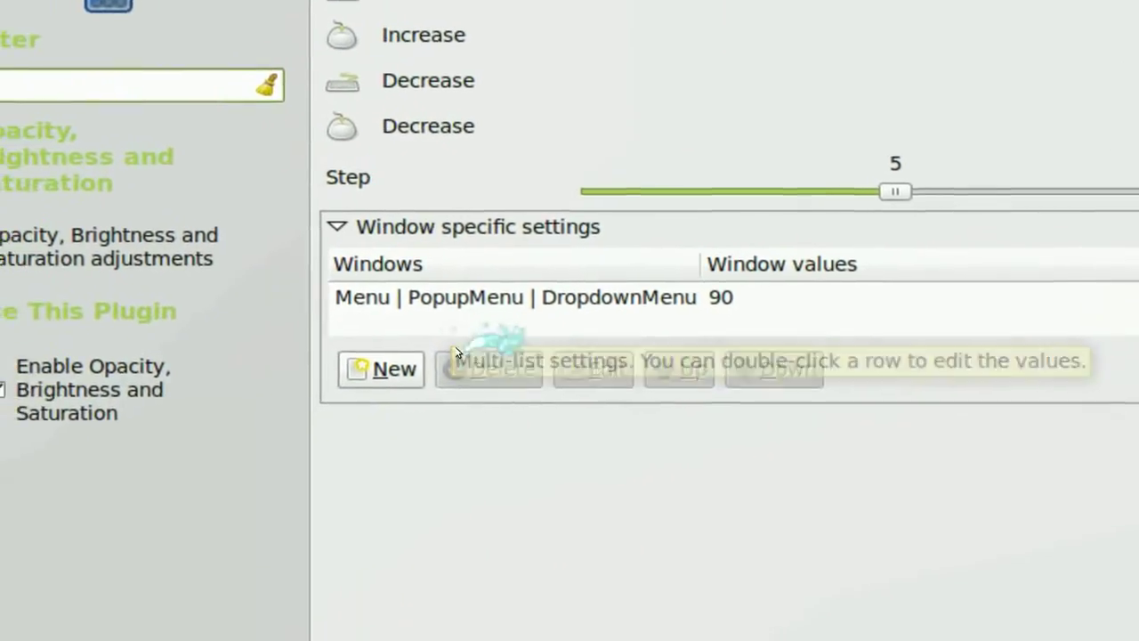
- Add a window-specific opacity setting for DropdownMenu with a window value of 90
left_click(383, 369)
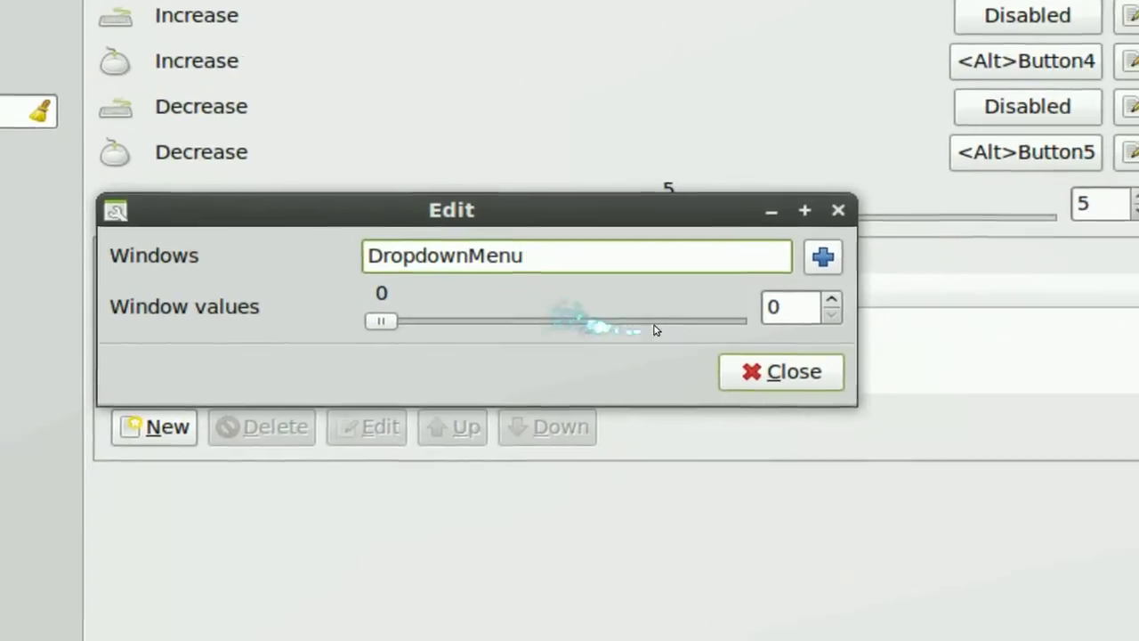
left_click_drag(879, 328, 825, 316)
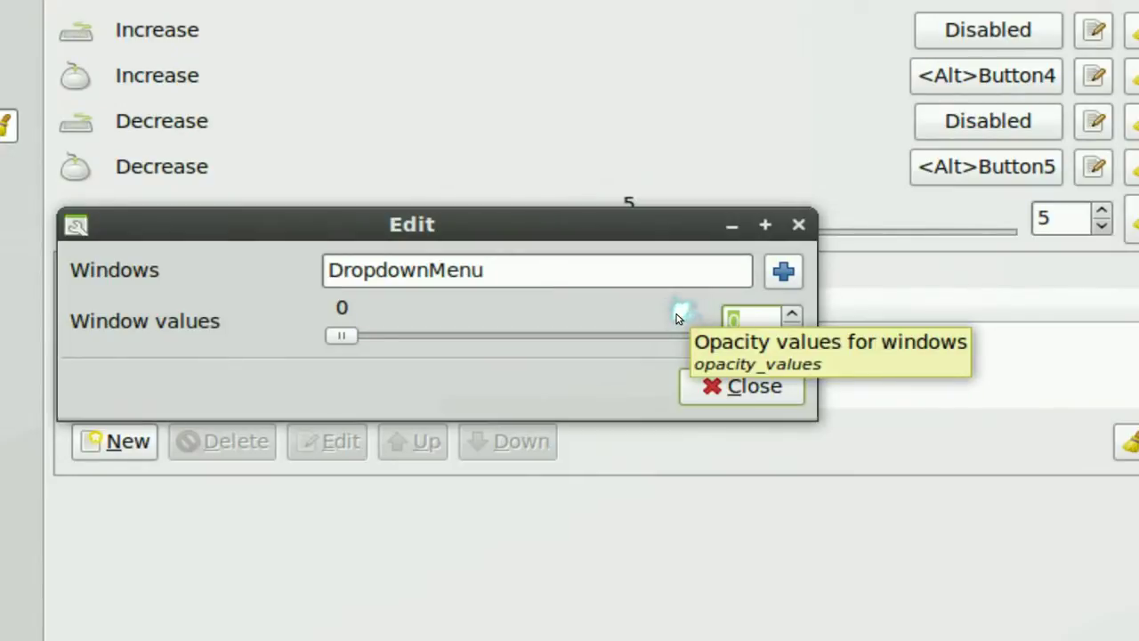
type("90")
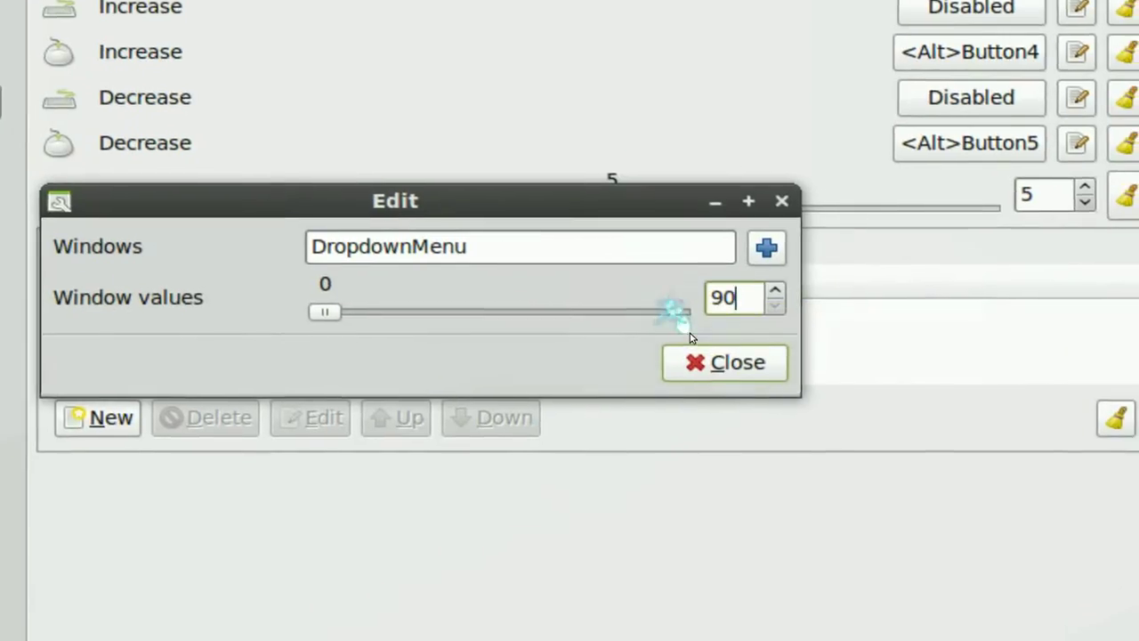
left_click(703, 385)
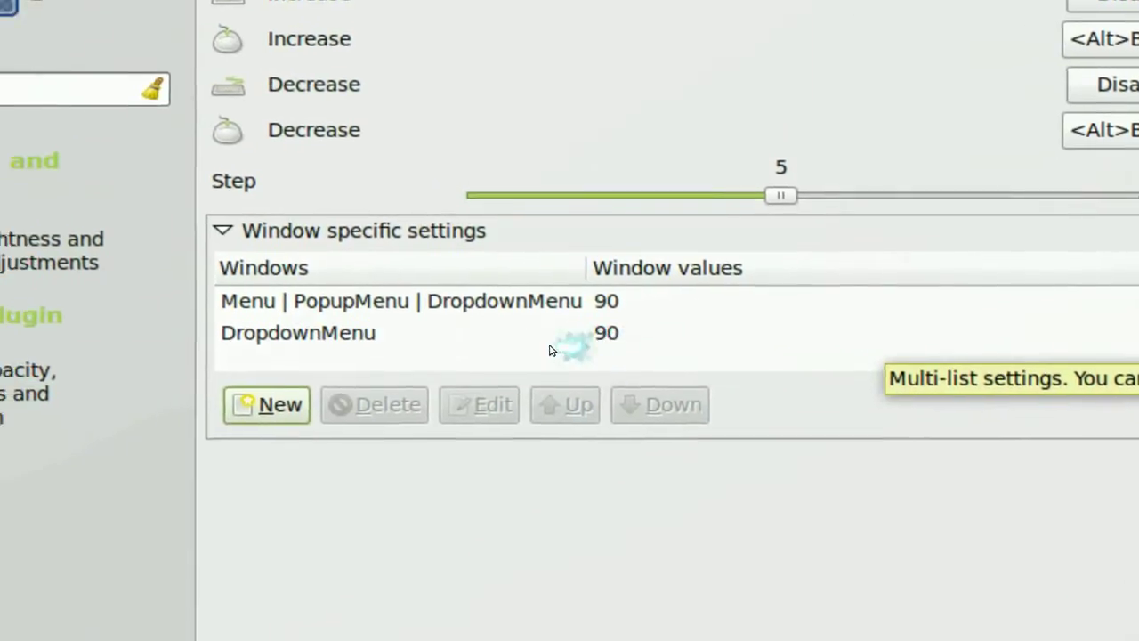
- Add a window-specific opacity setting for Menu | PopupMenu with a window value of 90
left_click(271, 405)
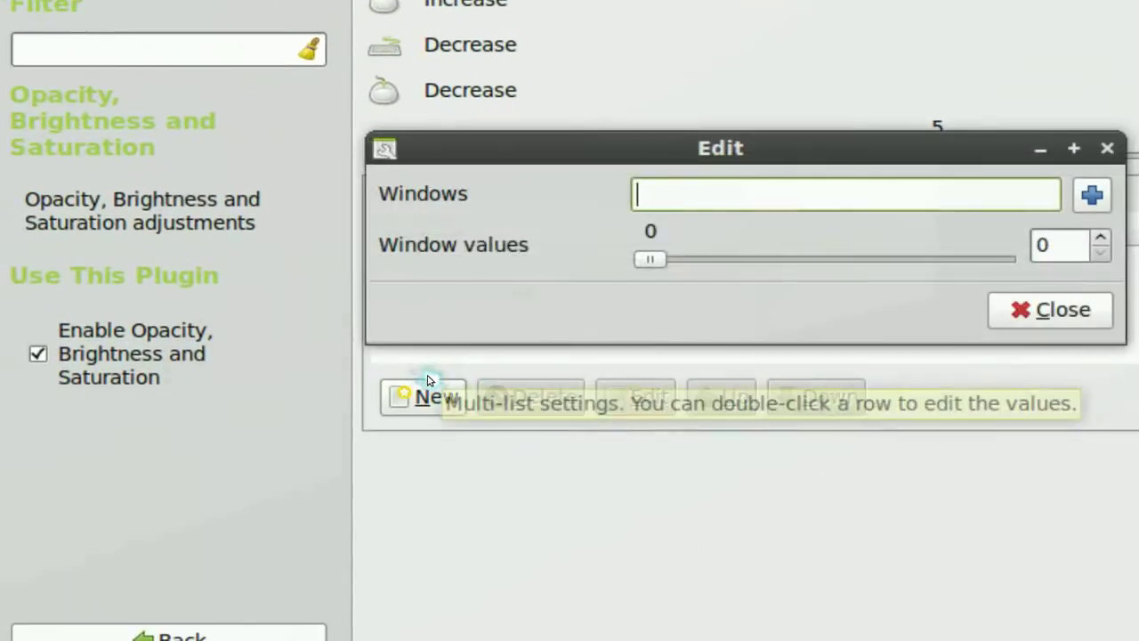
left_click_drag(690, 155, 690, 155)
left_click_drag(545, 271, 547, 153)
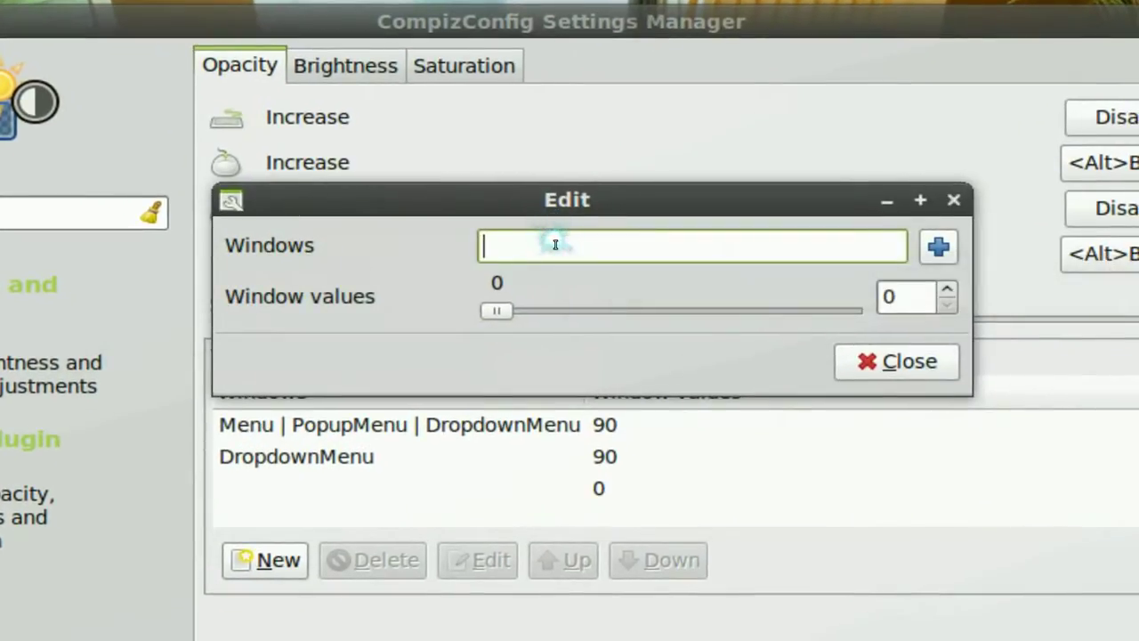
type("Menu | PopupMenu")
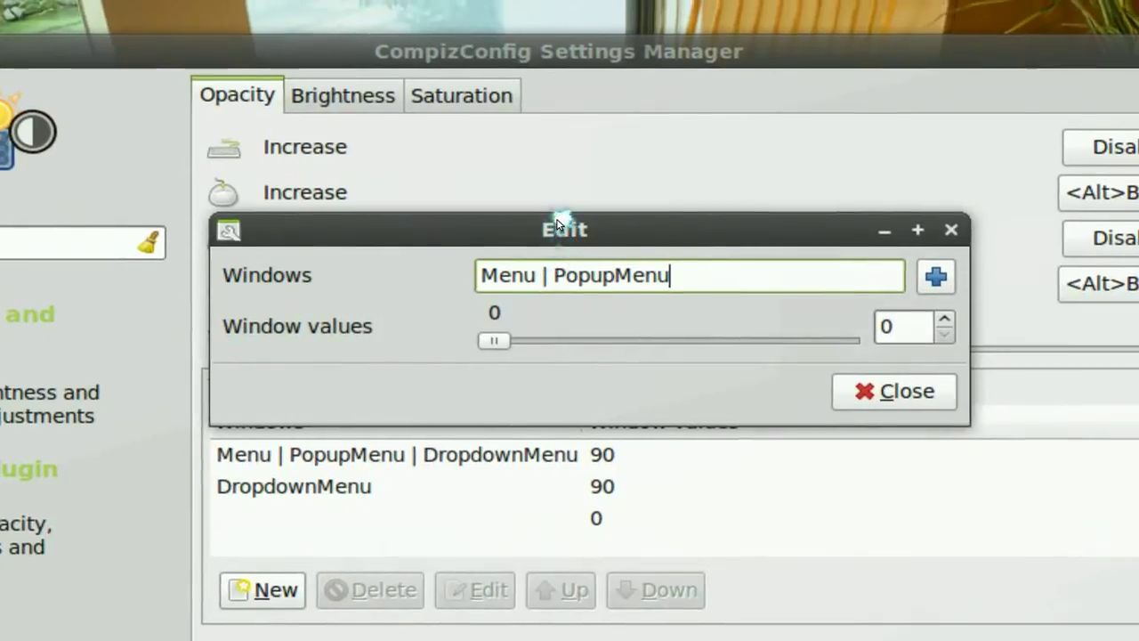
left_click(890, 327)
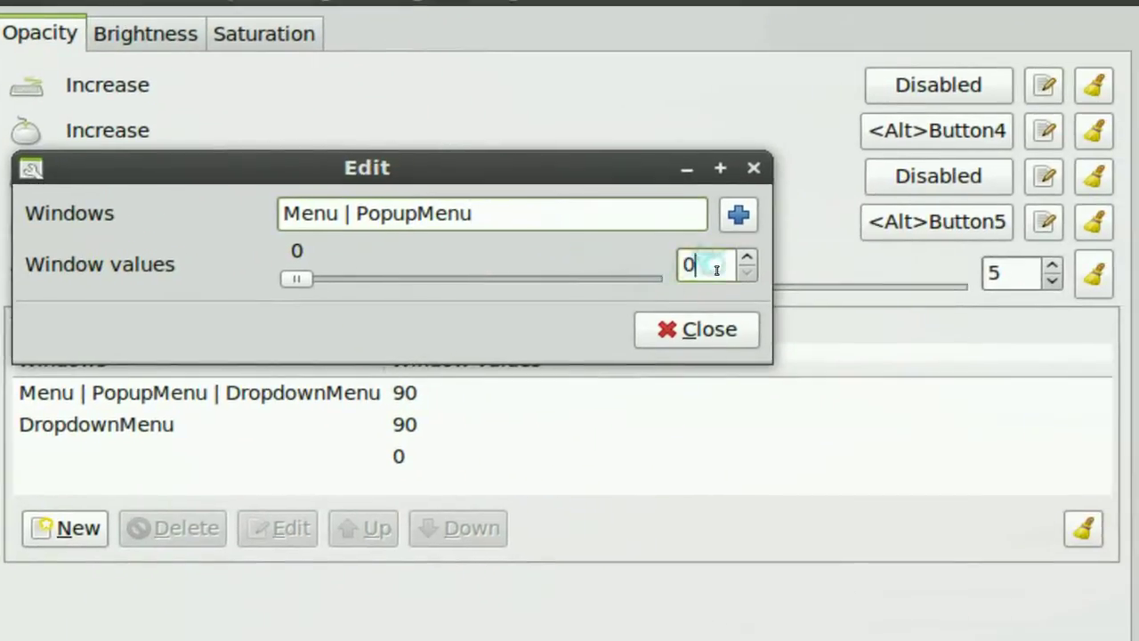
type("90")
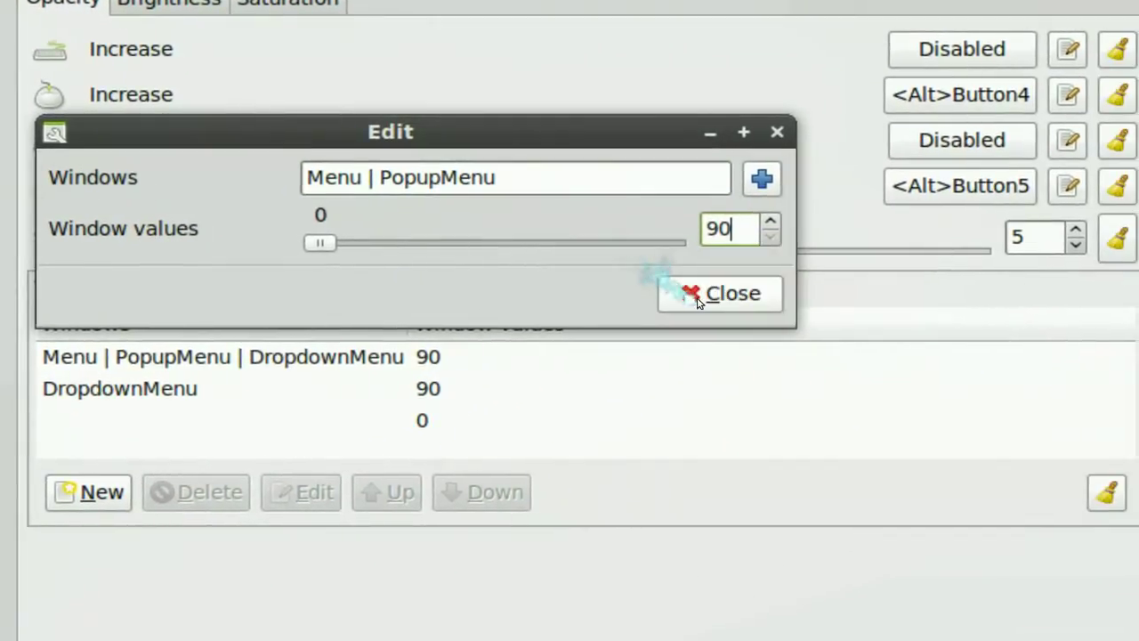
left_click(752, 340)
- Delete the separate Menu | PopupMenu and DropdownMenu entries, keeping only the combined menu entry
left_click(332, 421)
left_click(489, 391)
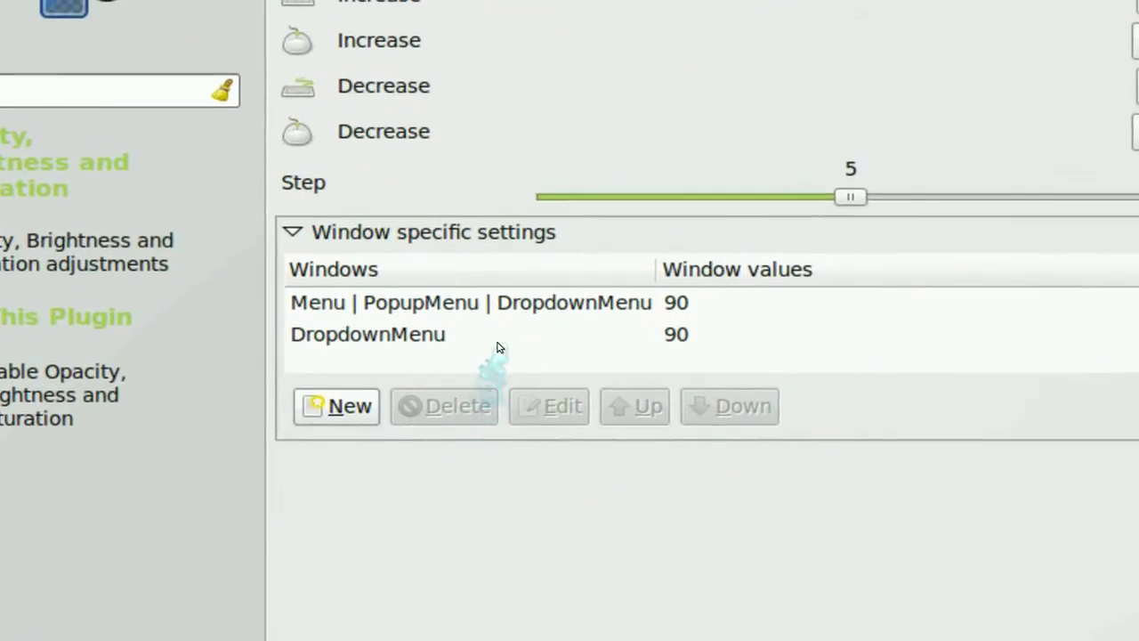
left_click(486, 282)
left_click(479, 393)
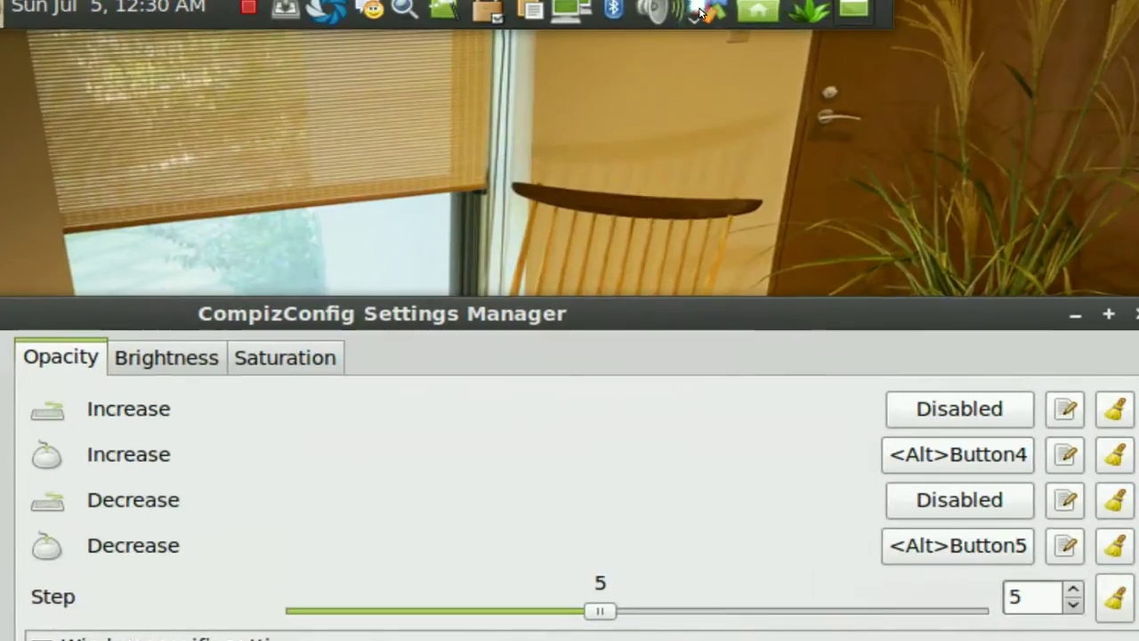
- Check the transparency of the desktop's main menu again and leave the opacity plugin's settings for the empty desktop
left_click(701, 8)
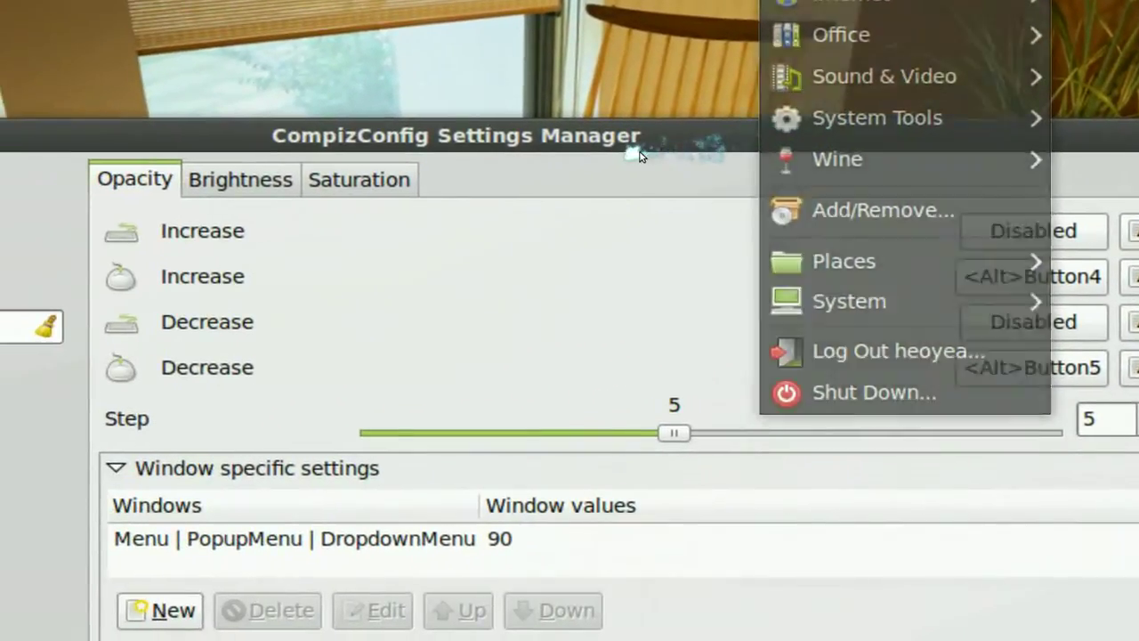
left_click(303, 345)
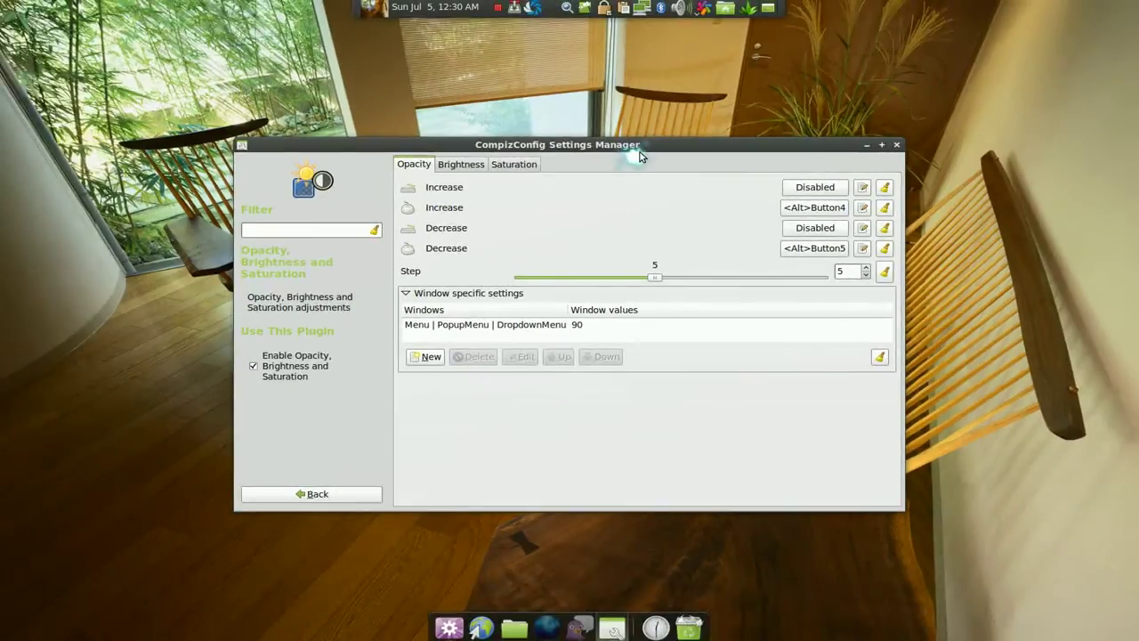
left_click(313, 494)
key("ctrl+alt+Left")
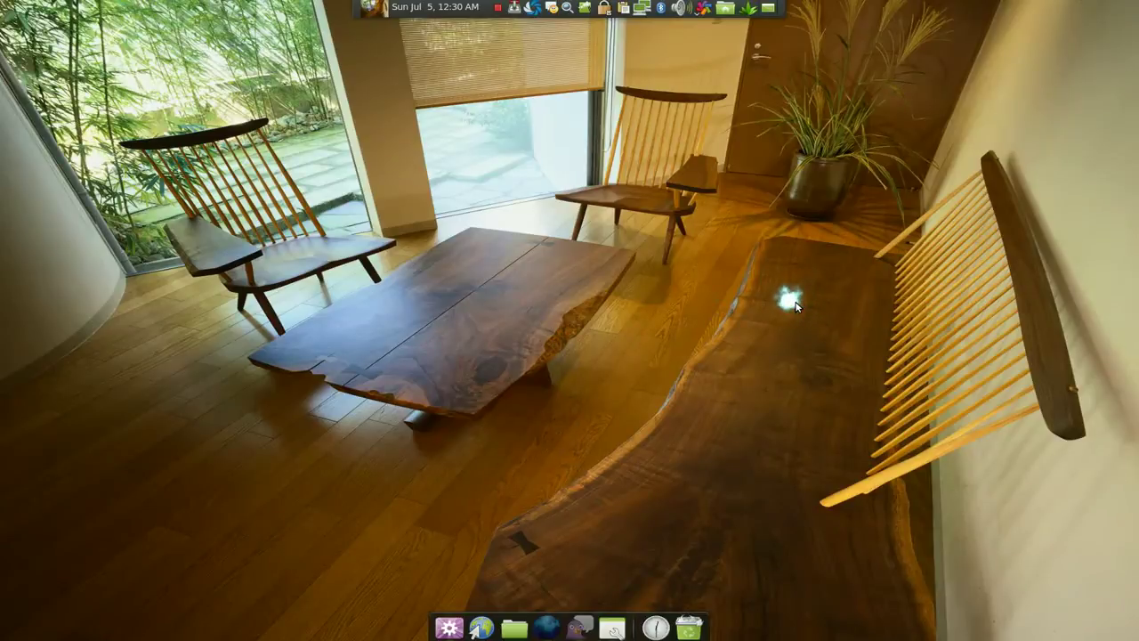
- Run gconf-editor and open the apps/gwd folder in the configuration tree
key("alt+F2")
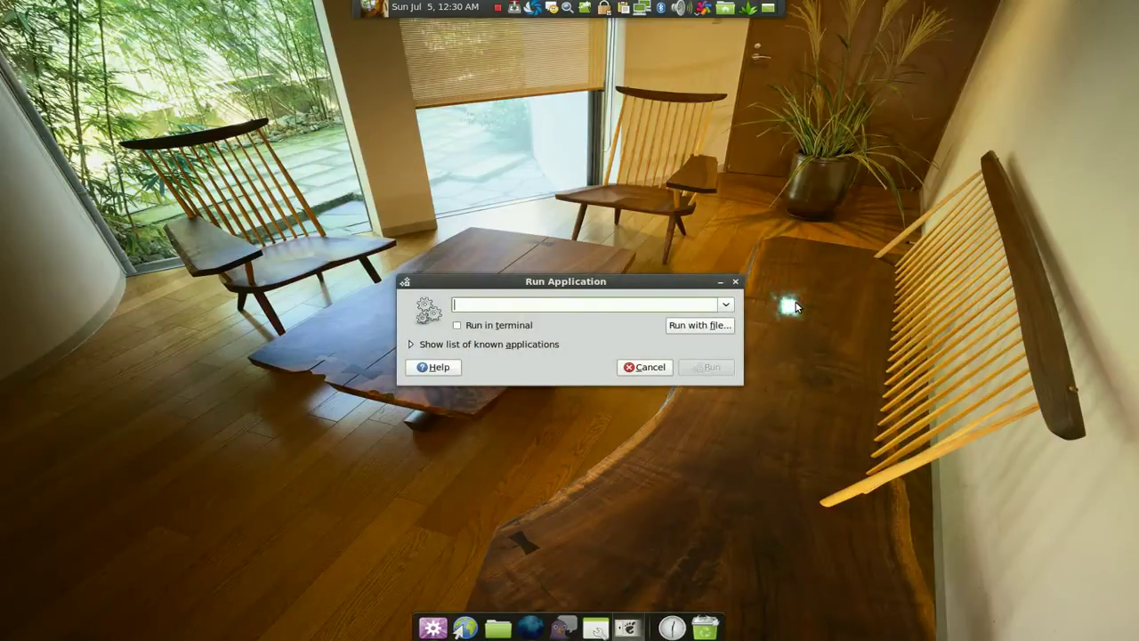
type("gconf-editor")
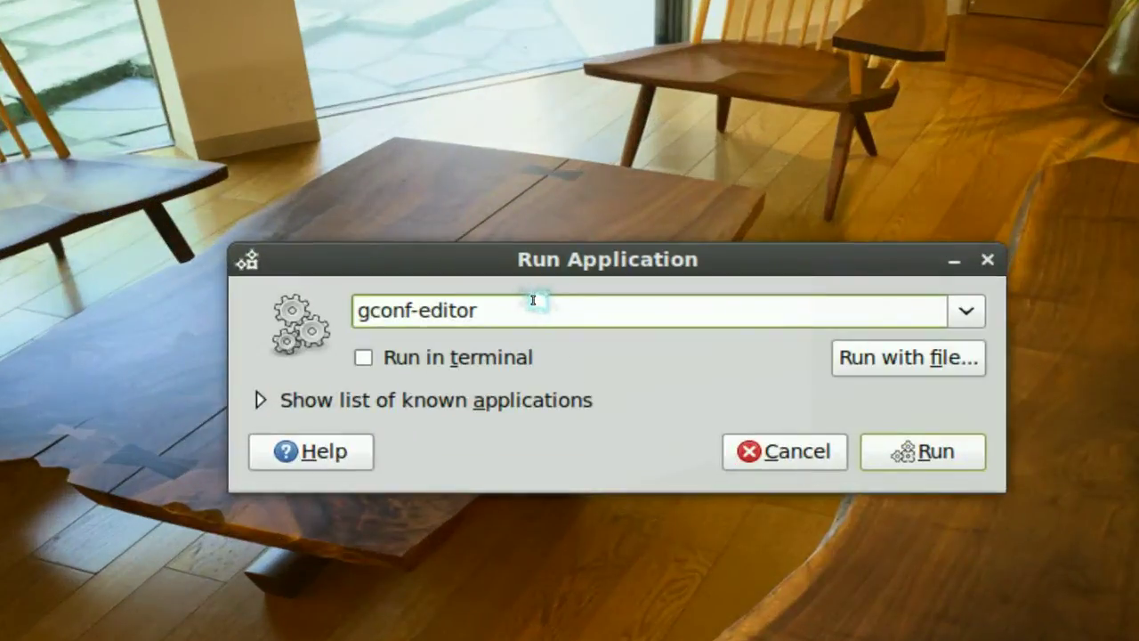
key("Return")
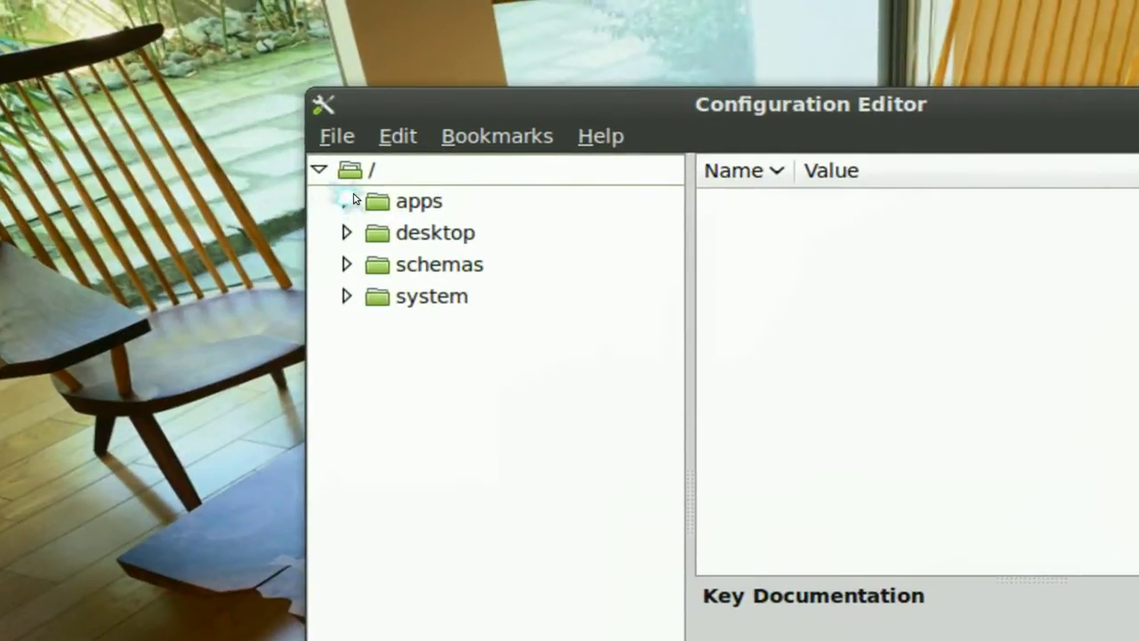
left_click(347, 201)
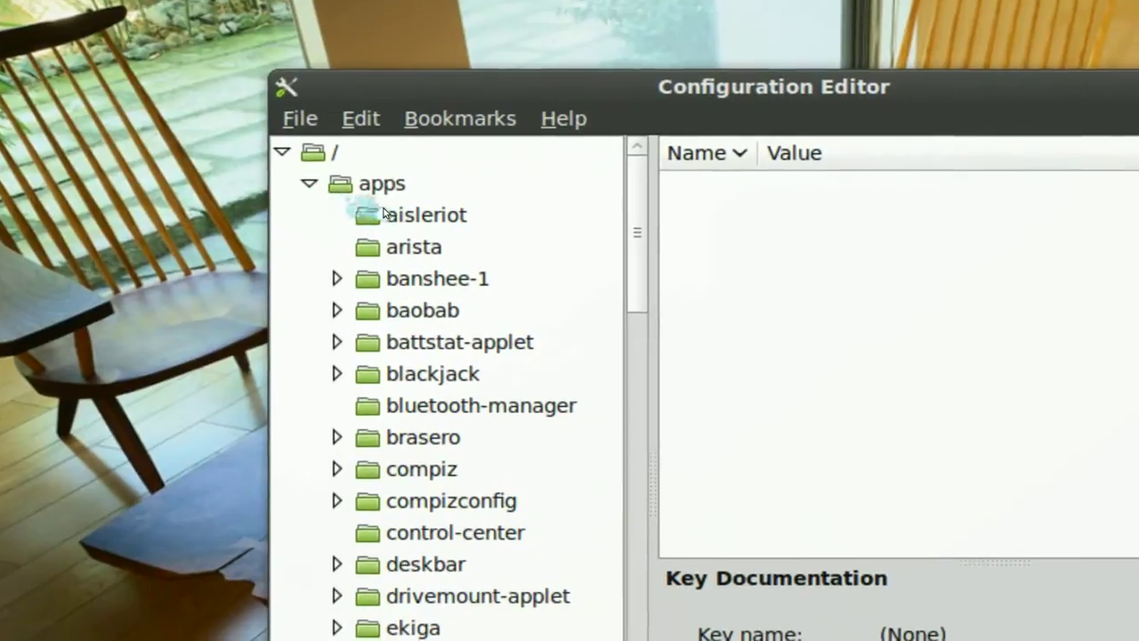
left_click(417, 231)
type("gw")
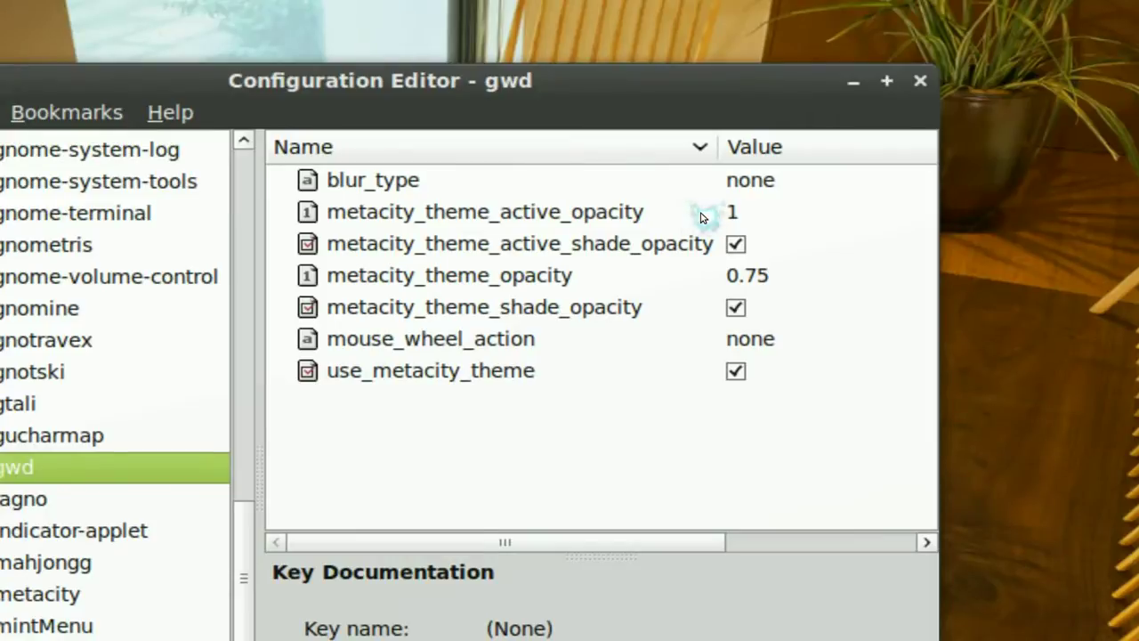
- Set the metacity_theme_active_opacity key to 0.3
left_click(746, 208)
left_click(721, 212)
type("0.3")
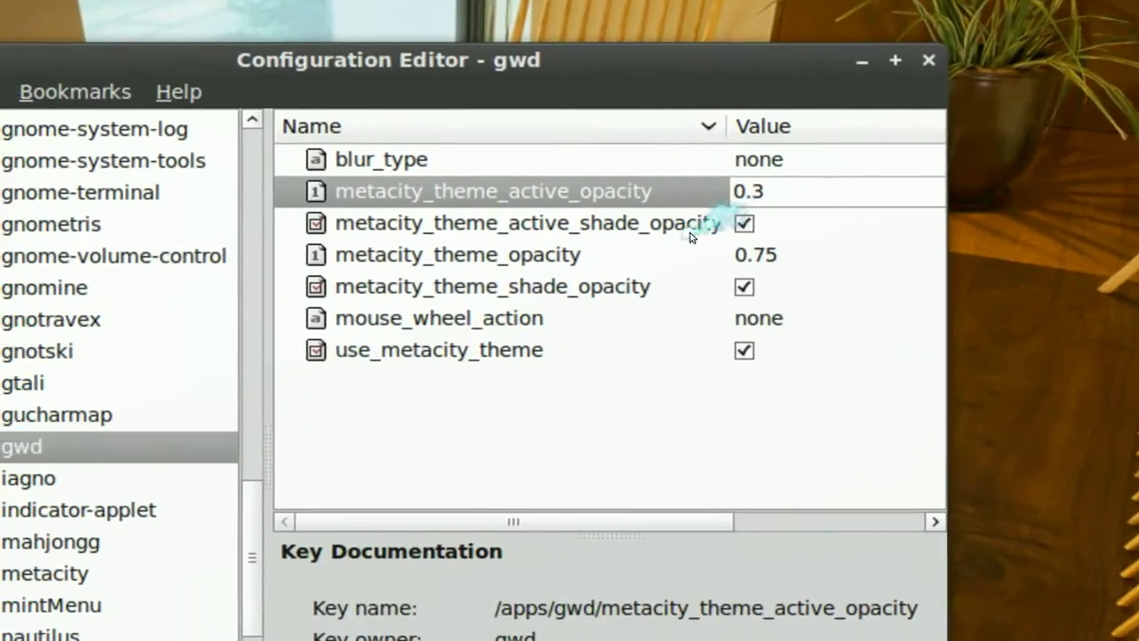
- Set the metacity_theme_opacity key to 0.5 and switch to the empty desktop
left_click(543, 275)
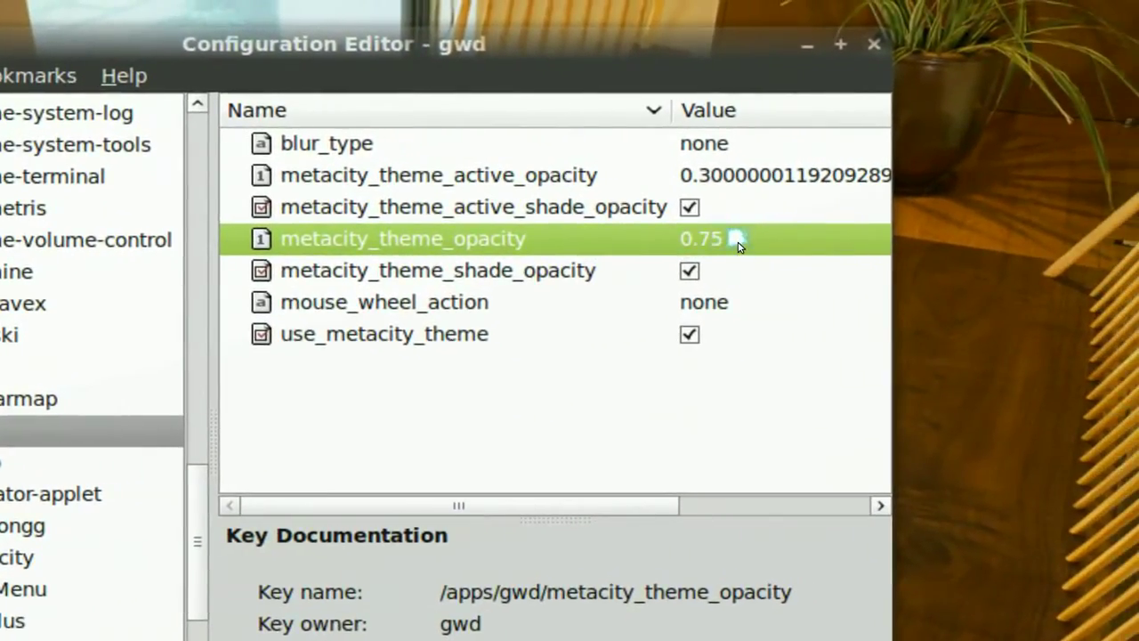
left_click(736, 242)
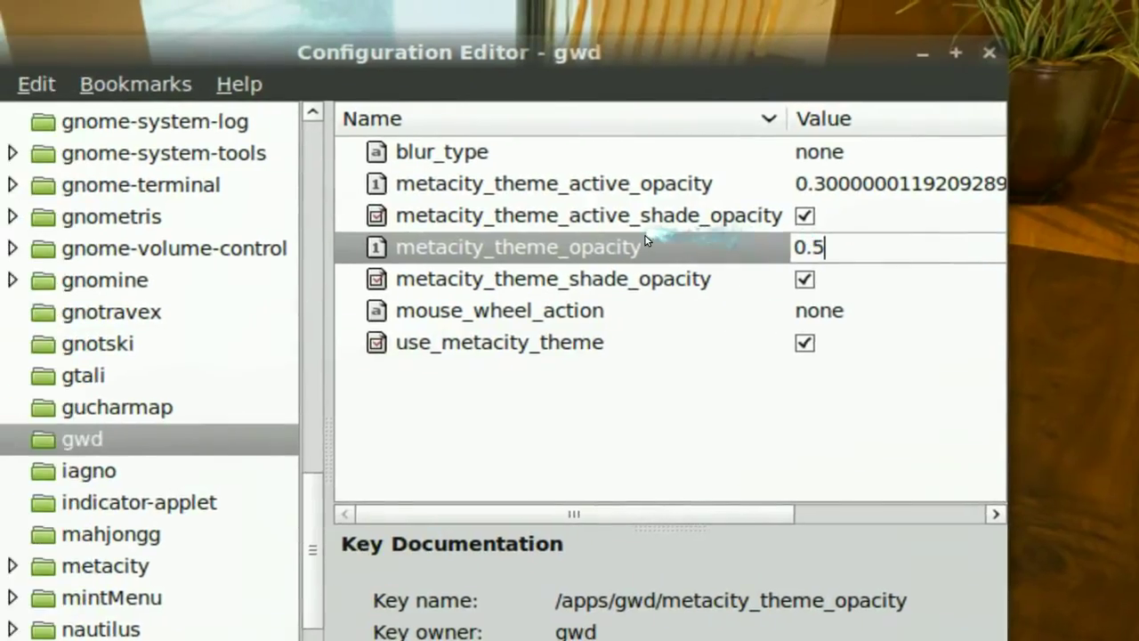
left_click(535, 244)
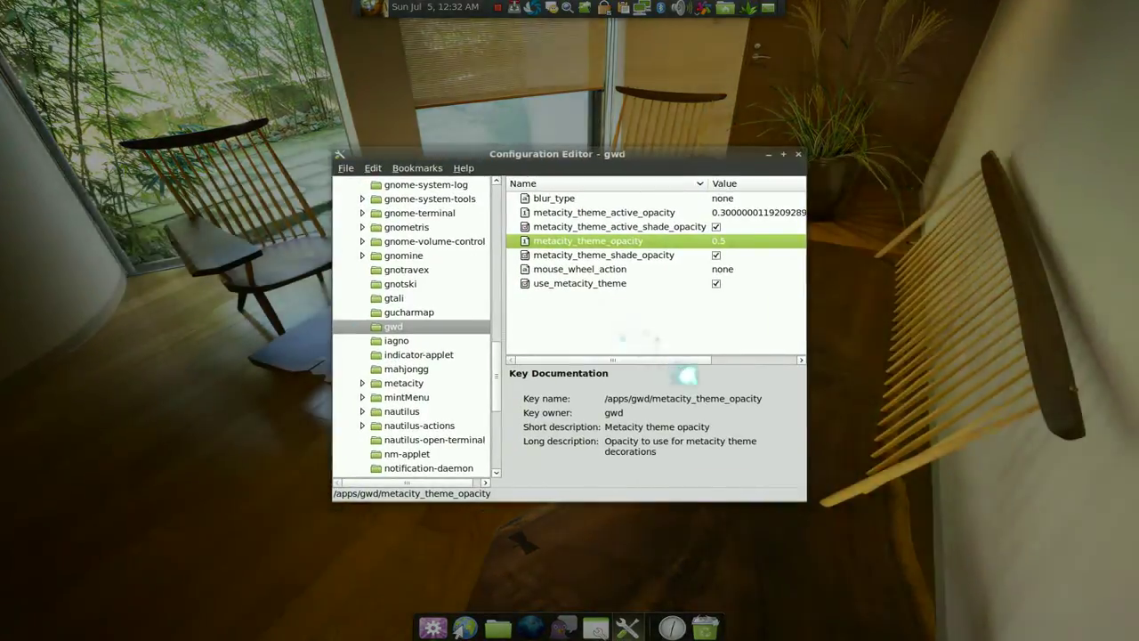
key("ctrl+alt+Left")
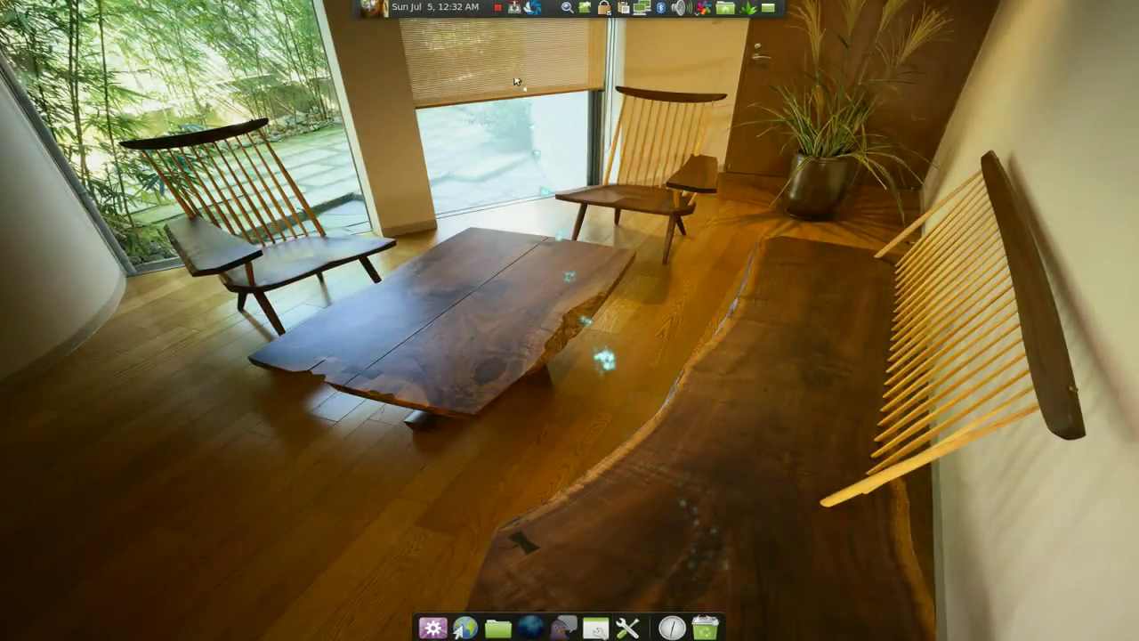